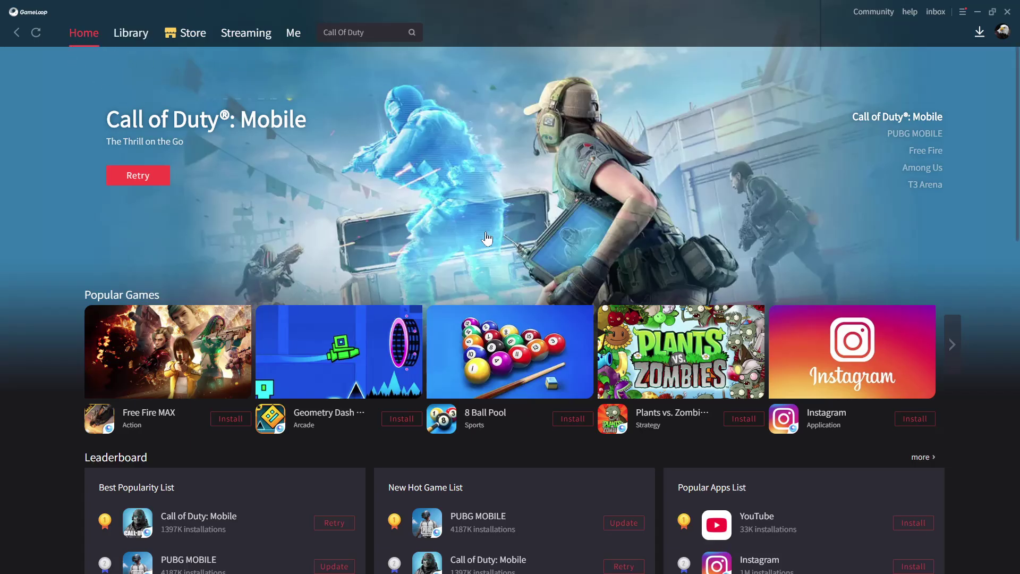
Replace the 'Call Of Duty' search text with 'PUBG' and run the search
scroll(556, 234, down, 4)
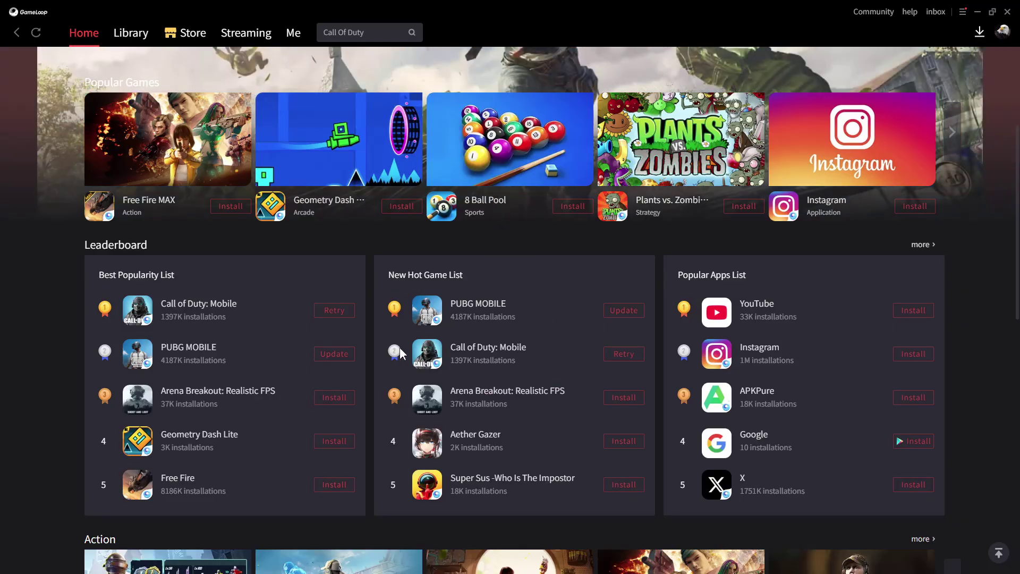
scroll(482, 375, up, 4)
click(367, 32)
key(ctrl+a)
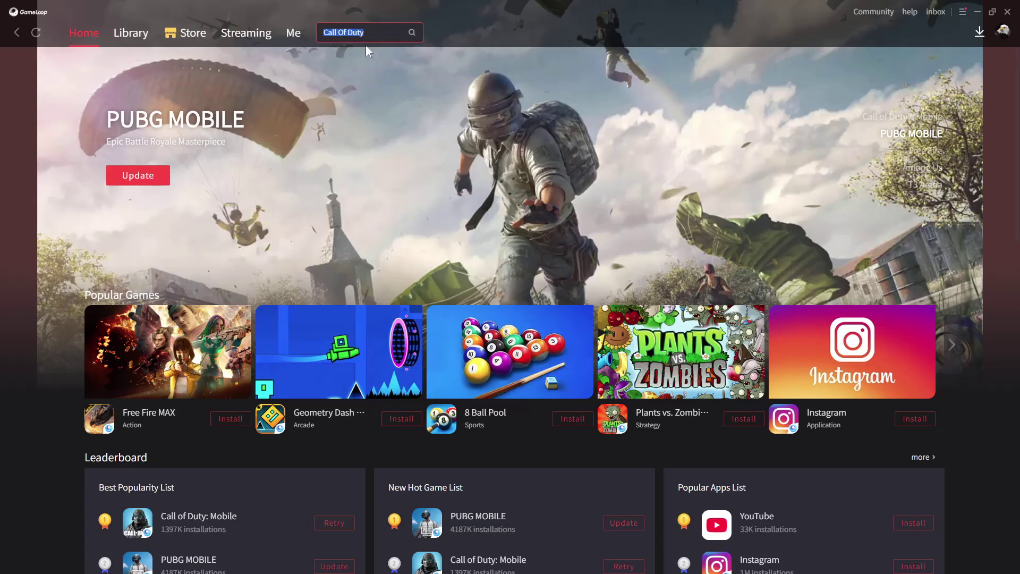
key(BackSpace)
text(PUBG)
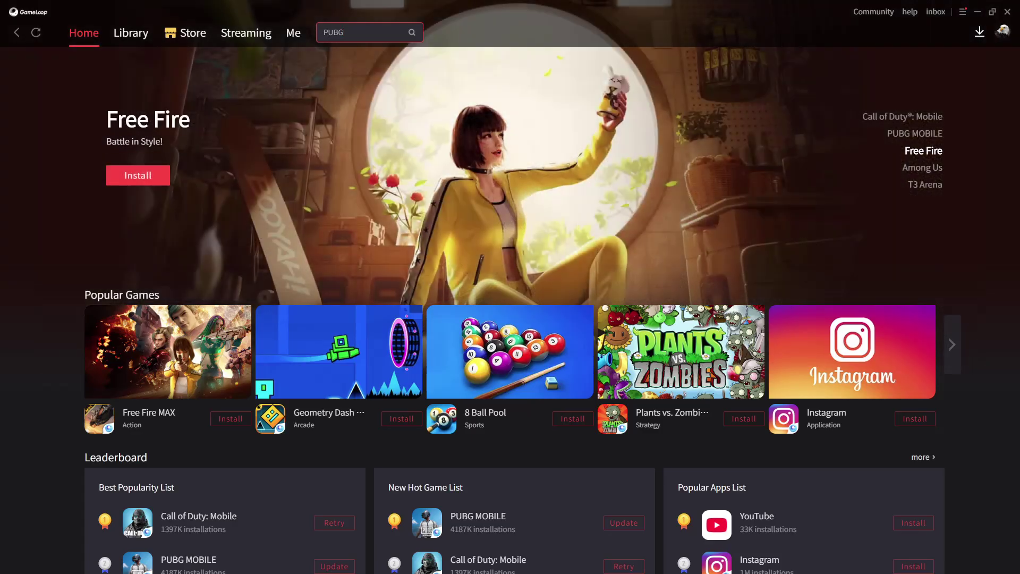
key(Return)
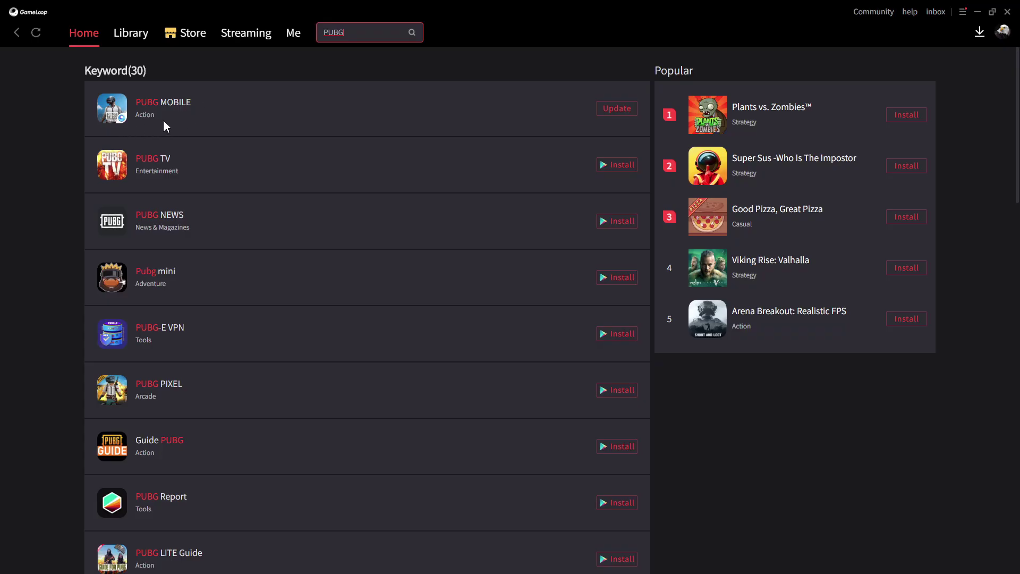
Open the PUBG MOBILE page, keep the Pubg Mobile-Global server and start its update
click(173, 103)
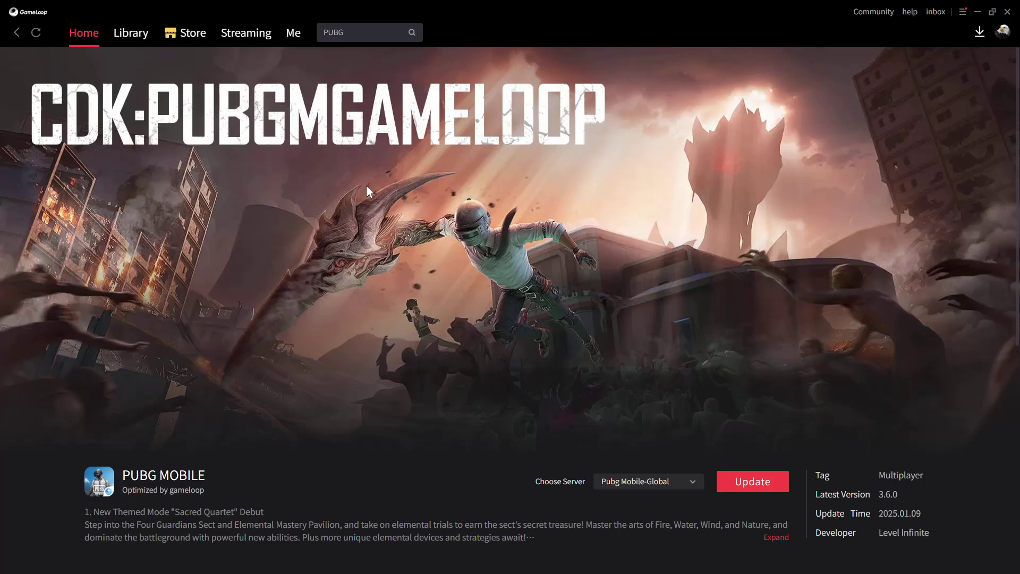
click(690, 479)
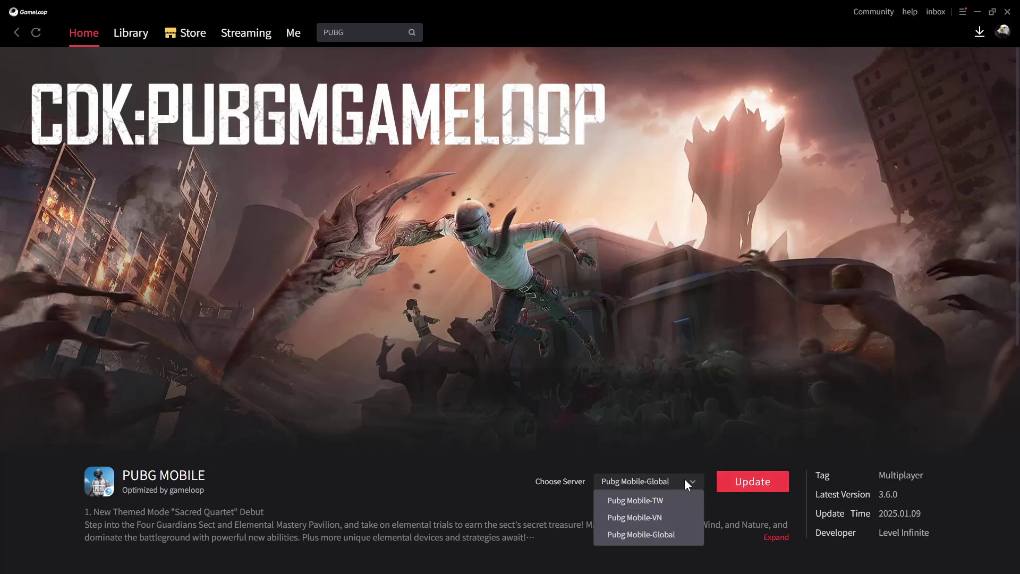
click(684, 481)
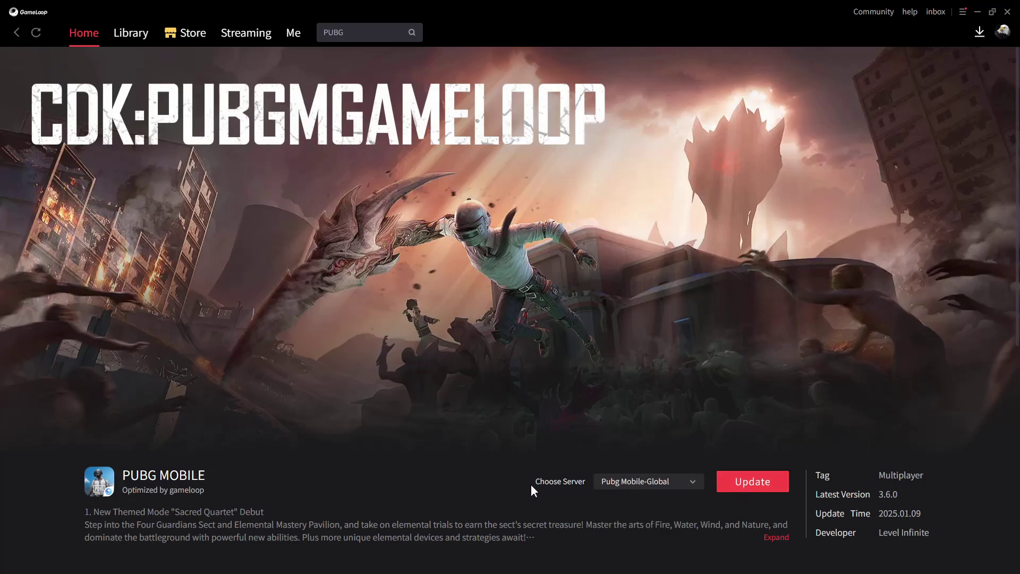
click(653, 483)
click(753, 487)
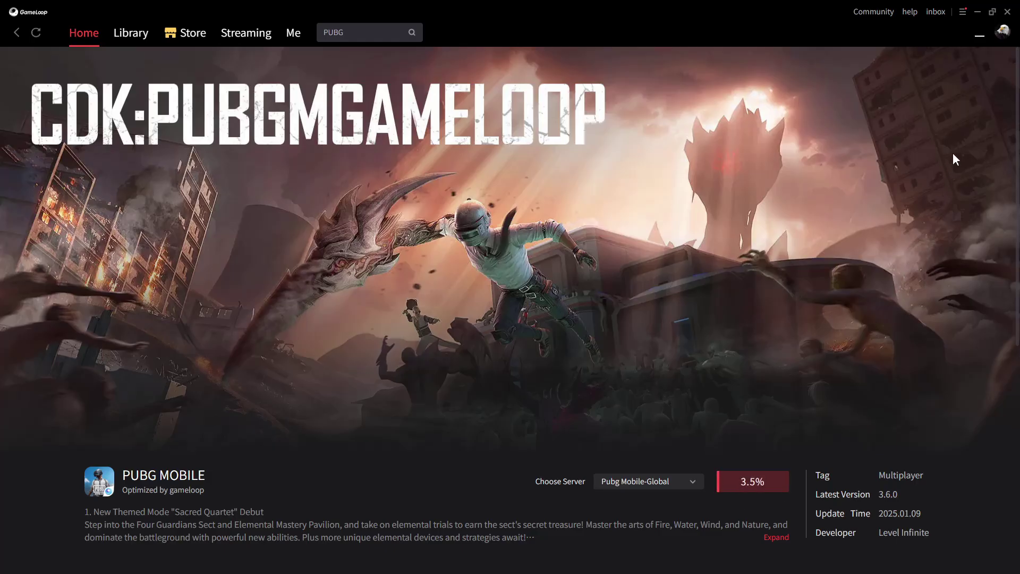
Show the Installer download list with PUBG MOBILE at 20.4%, then shrink the launcher window
click(980, 34)
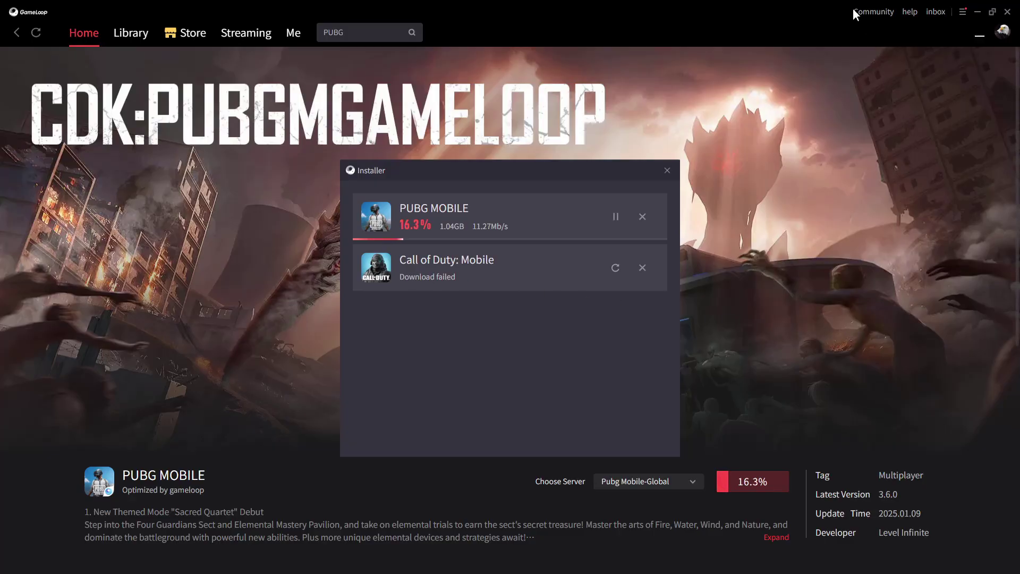
double_click(674, 43)
Move the launcher window up and left while the 1.04GB update downloads
drag(612, 61, 591, 37)
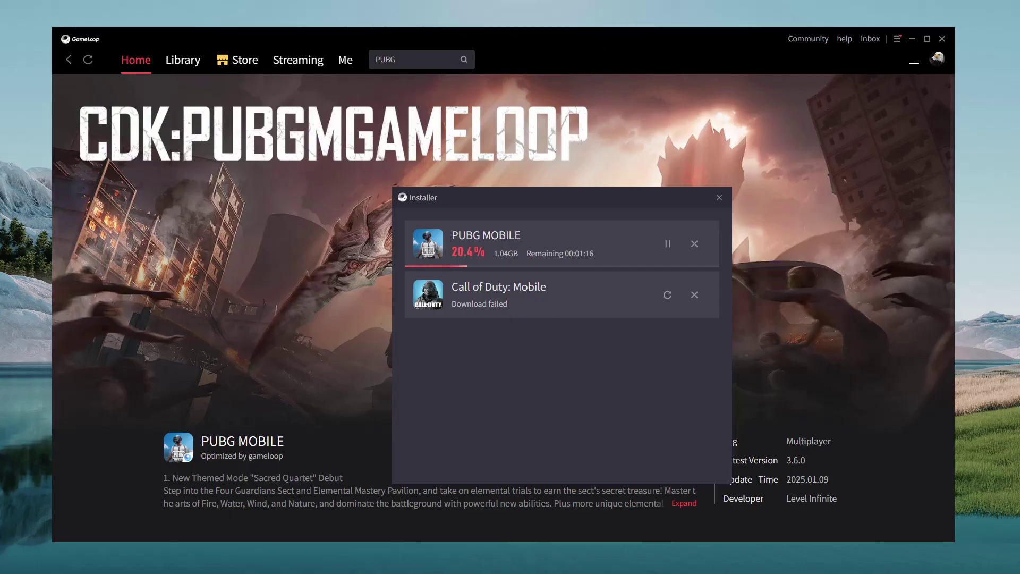
mouse_move(811, 571)
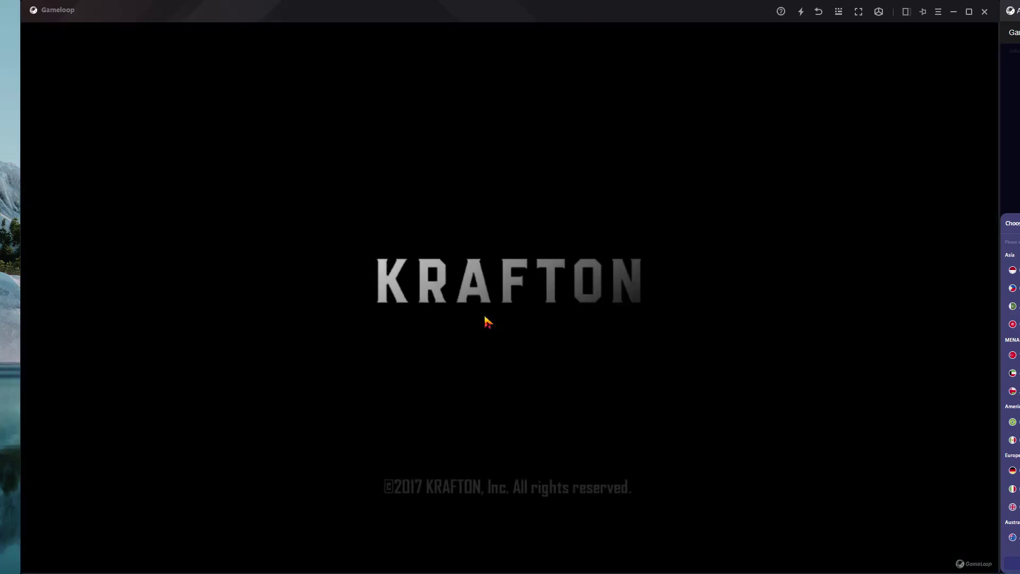
Shift the PUBG MOBILE game window toward the left side of the screen
drag(705, 12, 487, 37)
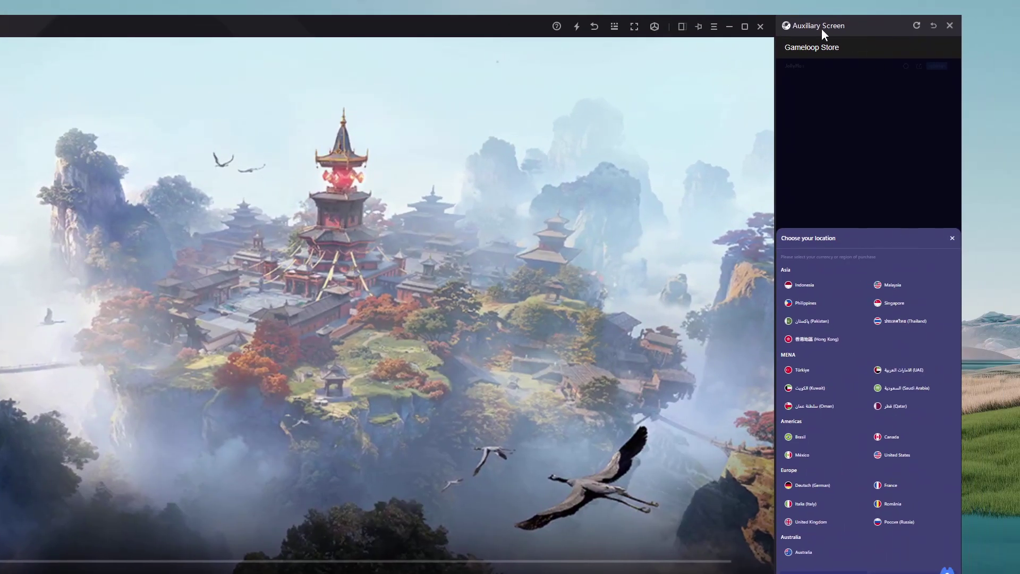
drag(420, 36, 347, 32)
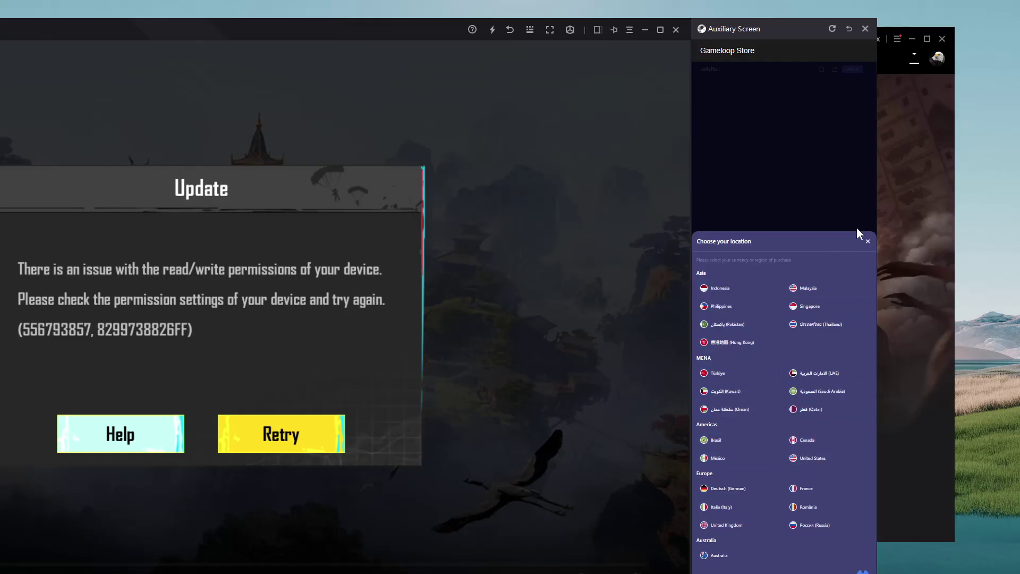
Close the location panel, maximize the game window and retry past the read/write error
click(866, 29)
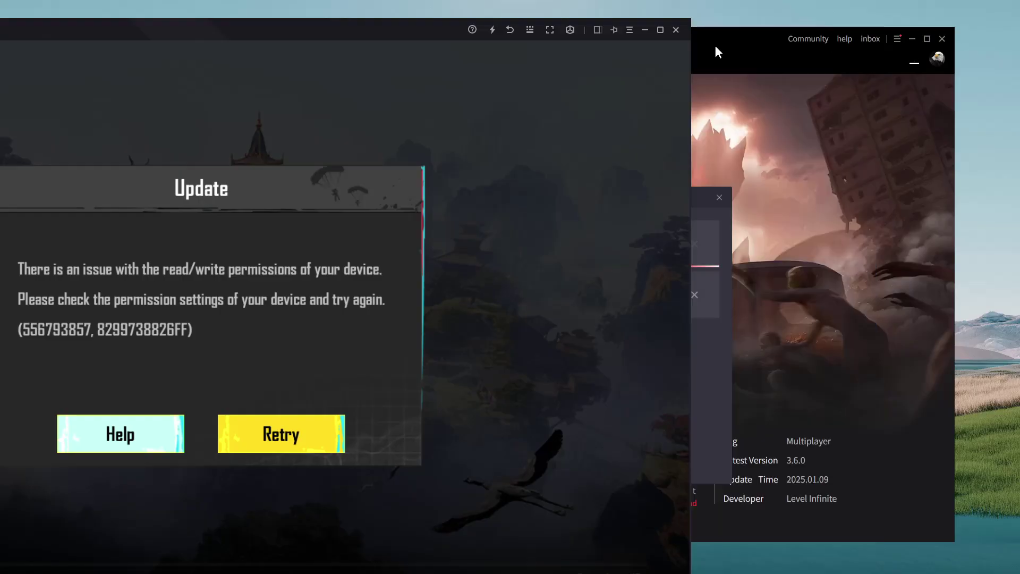
double_click(387, 37)
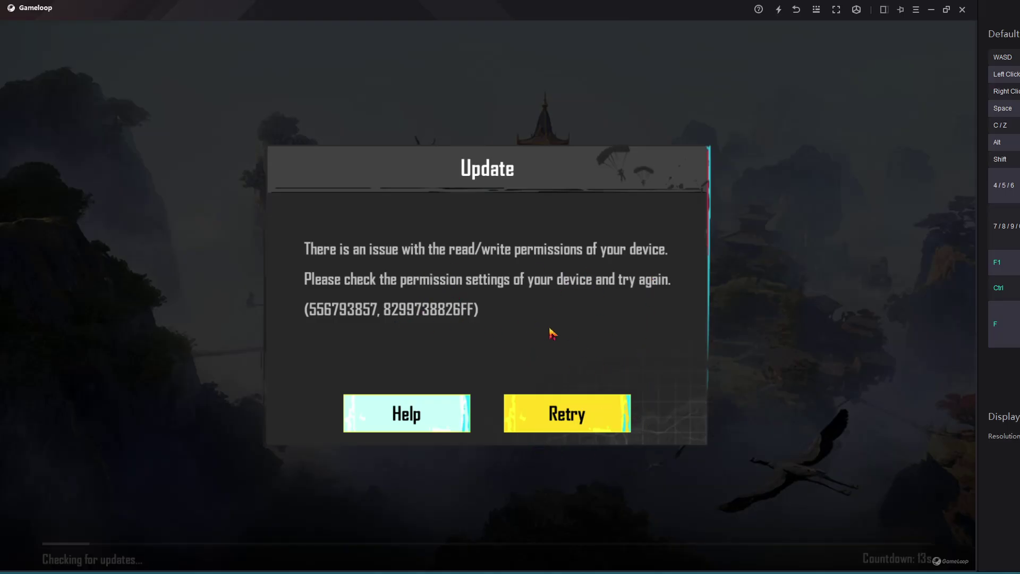
click(584, 425)
click(586, 426)
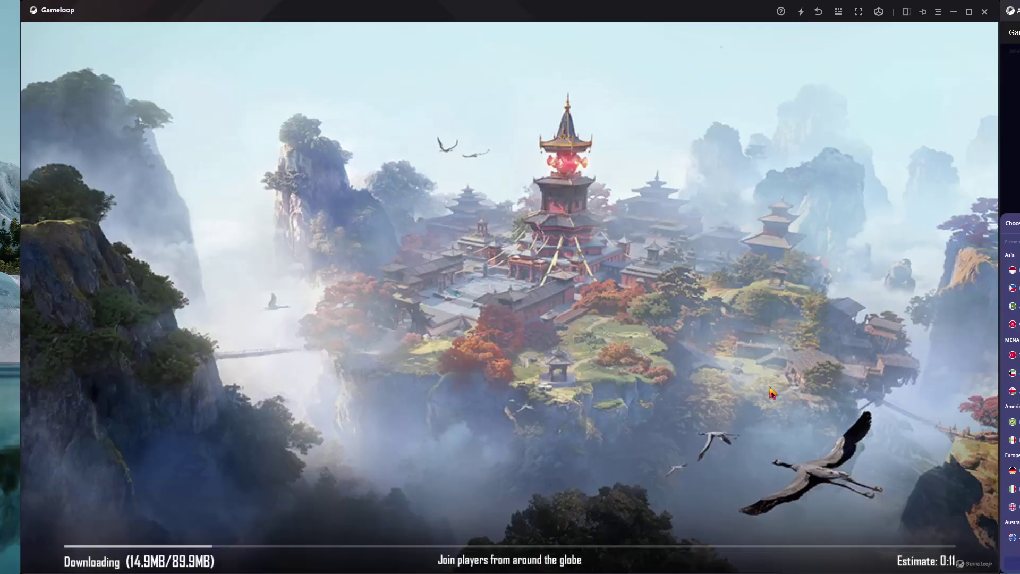
Maximize the GameLoop emulator window while the 89.9MB in-game update downloads
click(968, 14)
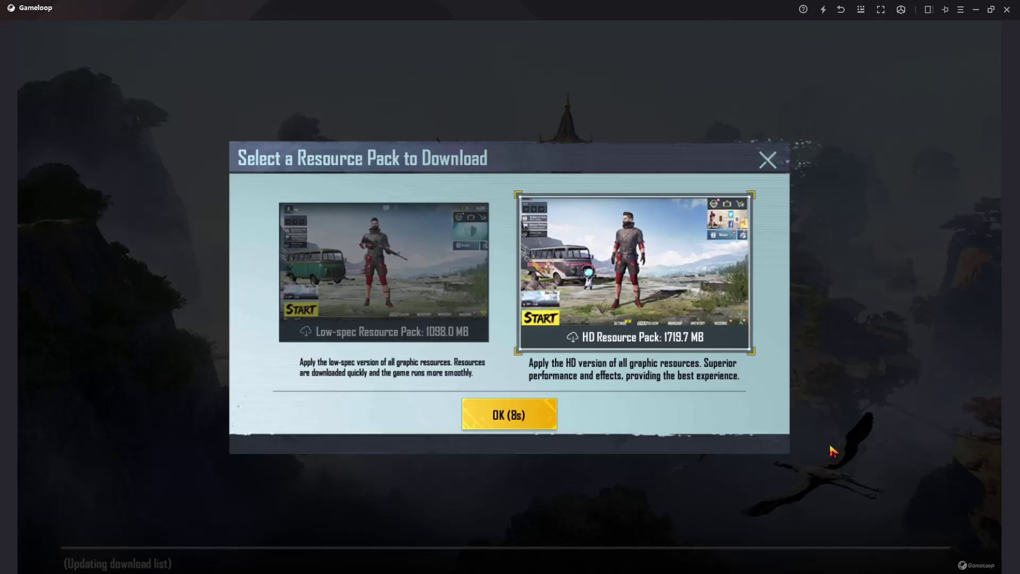
Choose the 1719.7 MB HD Resource Pack and start downloading it
click(380, 304)
click(648, 300)
click(531, 428)
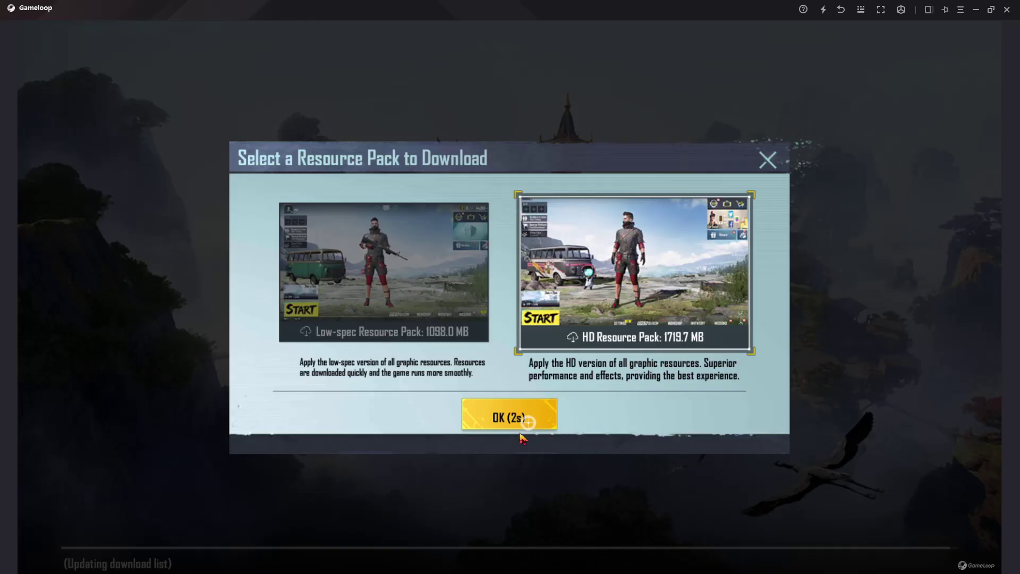
click(534, 419)
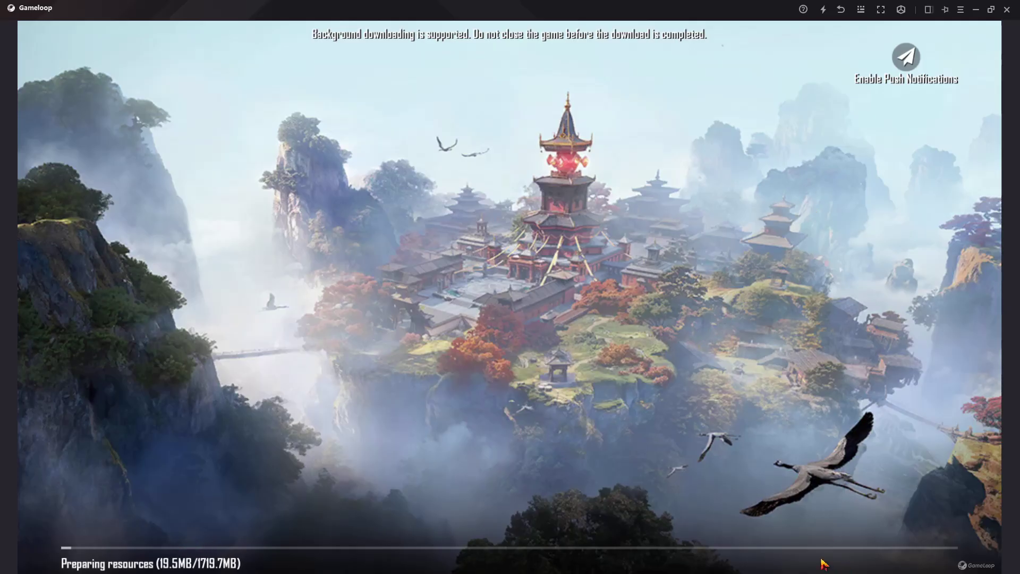
Restore the emulator to a smaller window while the HD resources finish preparing
double_click(662, 15)
mouse_move(826, 568)
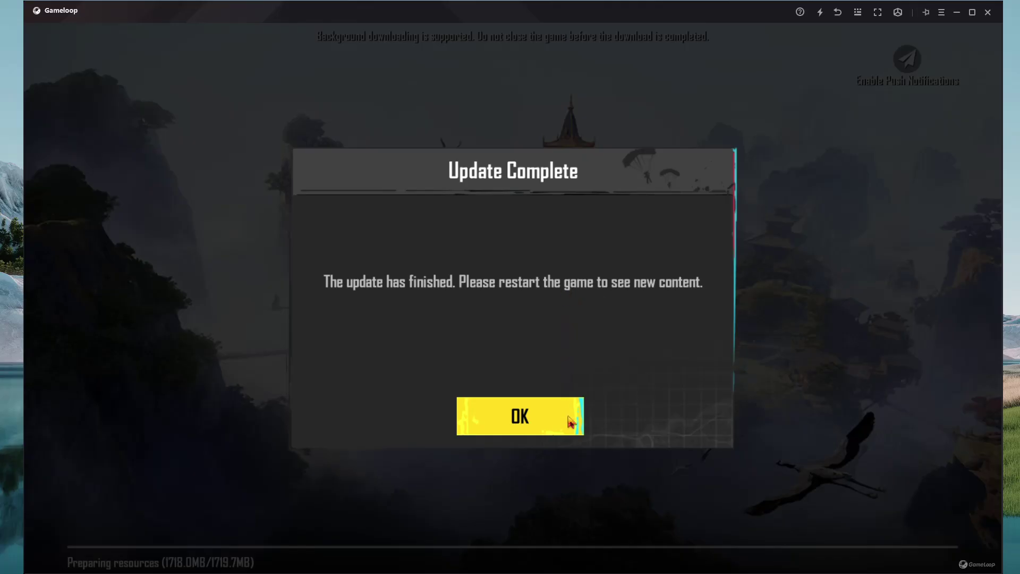
Confirm the Update Complete notice so PUBG MOBILE restarts to the Privacy Policy prompt
click(547, 418)
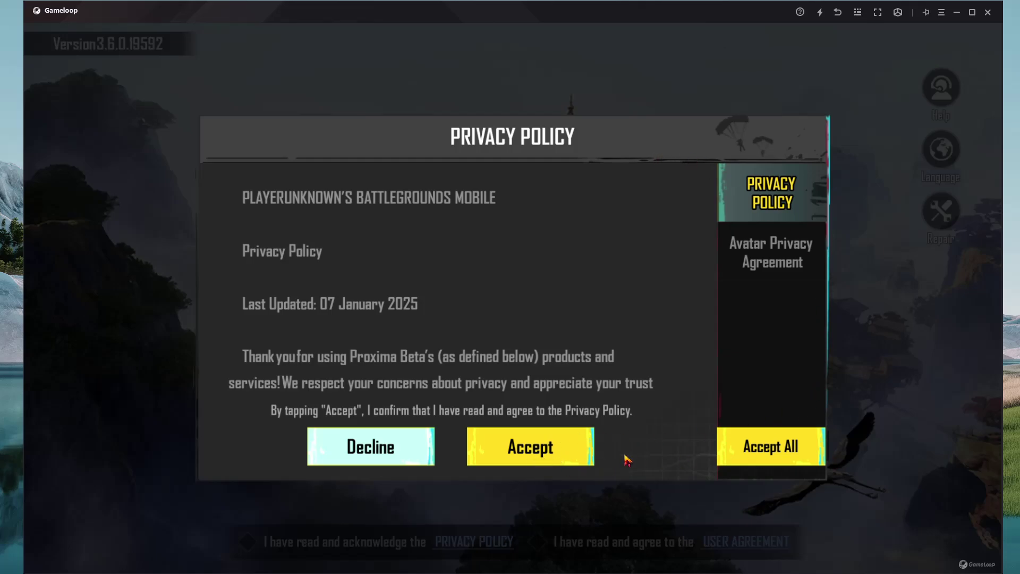
Open the Avatar Privacy Agreement and accept PUBG Mobile's privacy terms
click(554, 456)
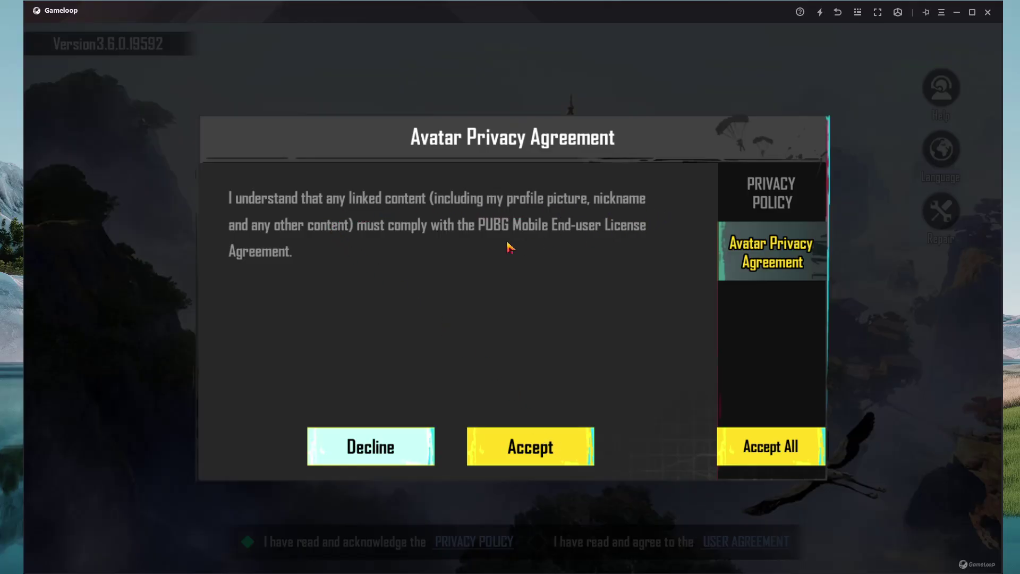
click(561, 450)
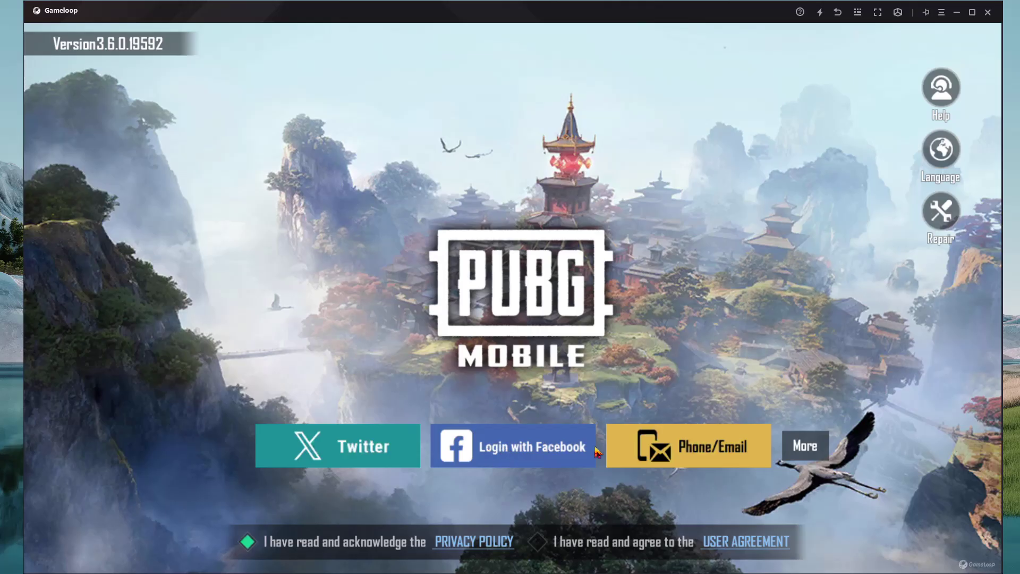
Sign in to PUBG Mobile as Guest from the additional login methods under More
click(815, 443)
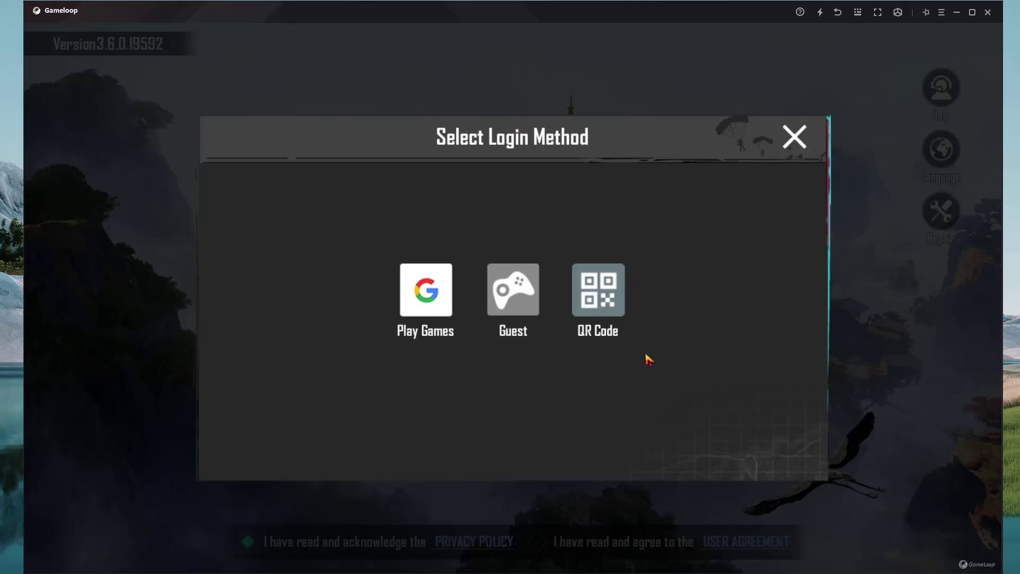
click(795, 136)
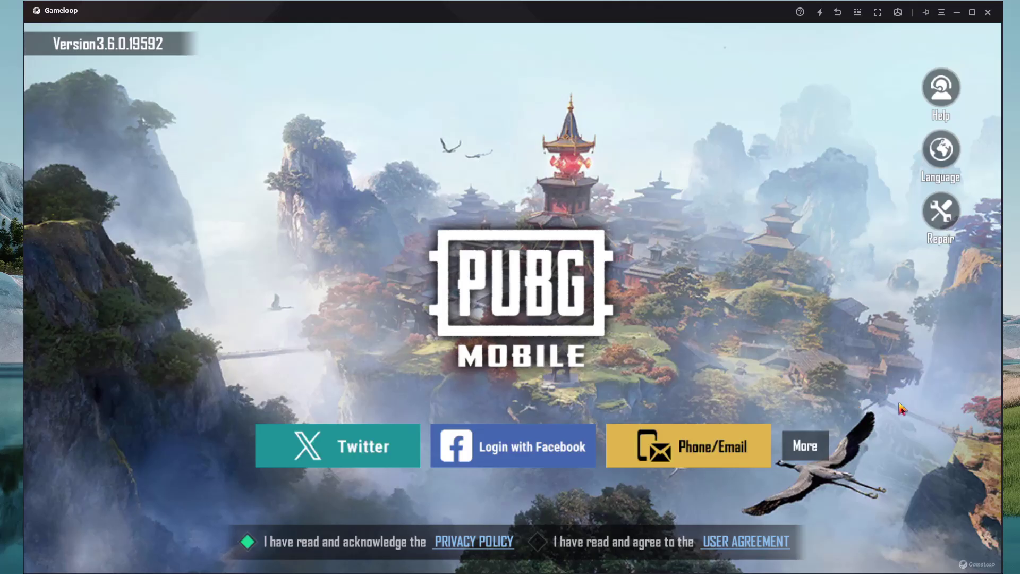
mouse_move(890, 572)
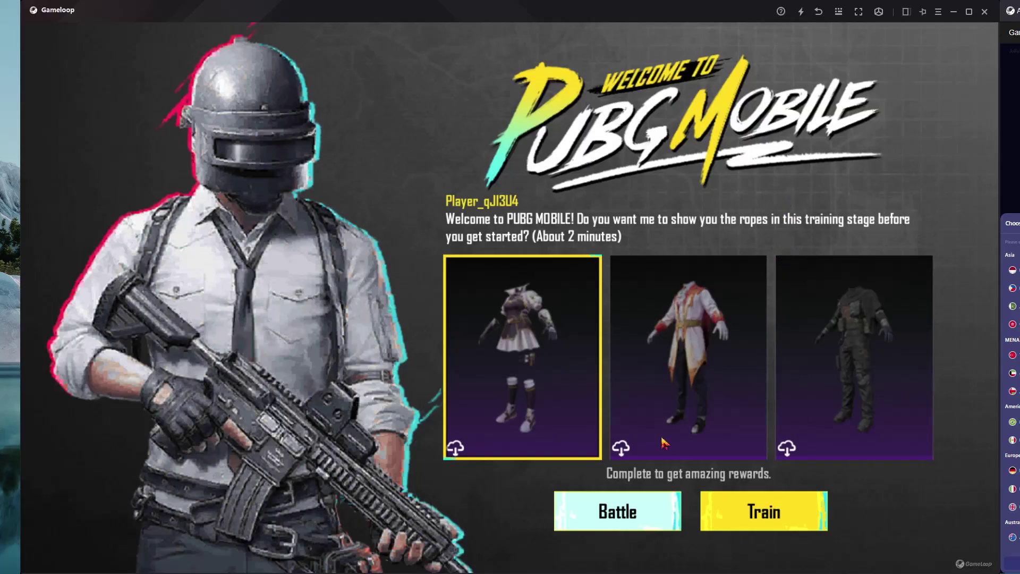
Choose Battle instead of training on the Welcome to PUBG Mobile screen
click(588, 526)
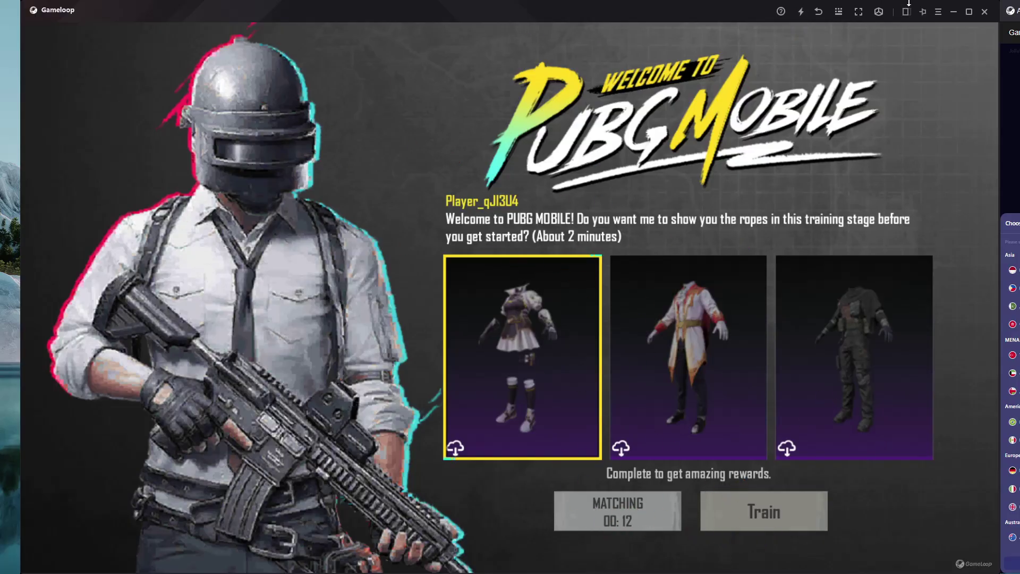
Maximize and restore the GameLoop window, then claim the first welcome outfit card
click(969, 11)
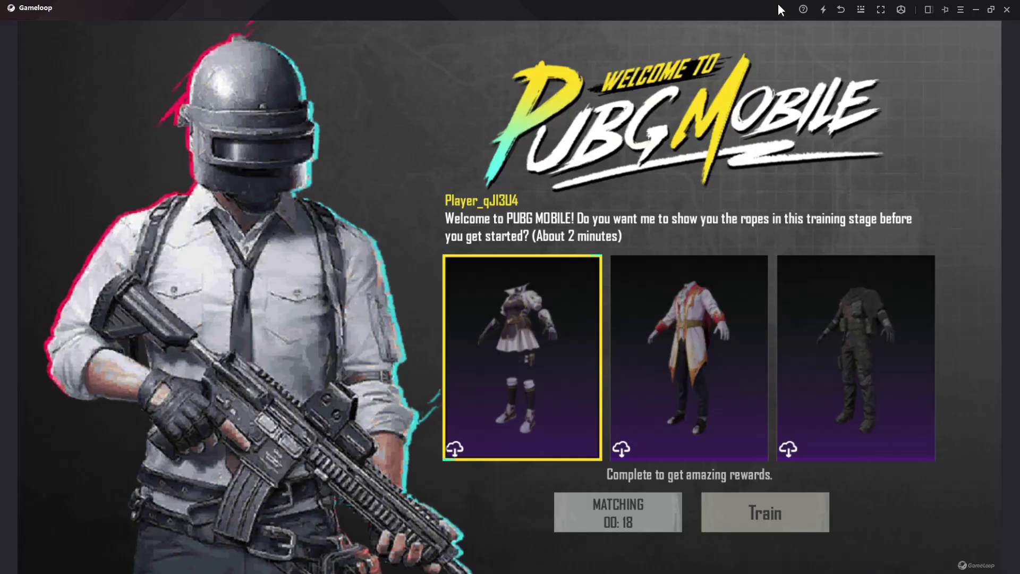
double_click(719, 11)
mouse_move(852, 565)
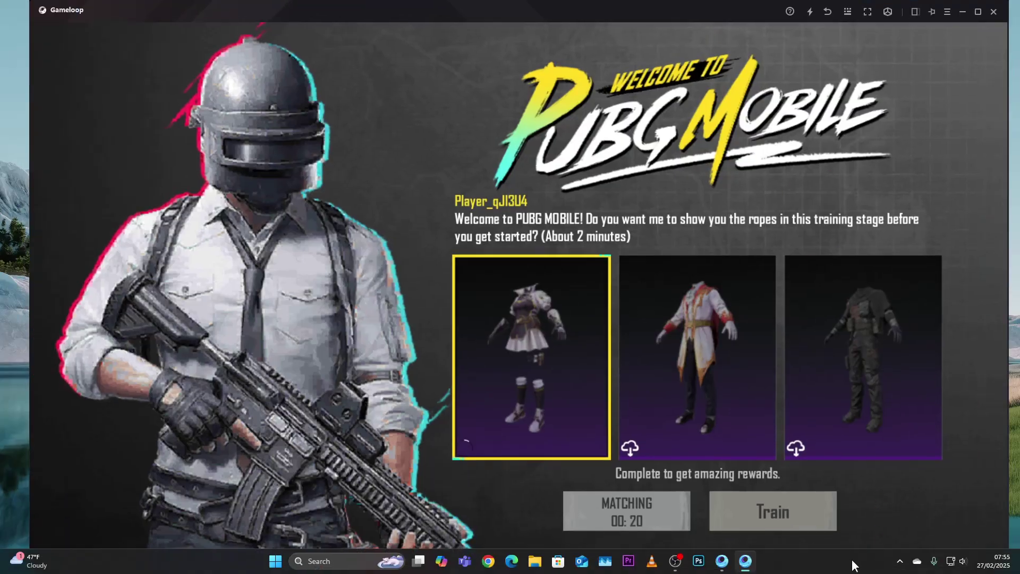
click(840, 572)
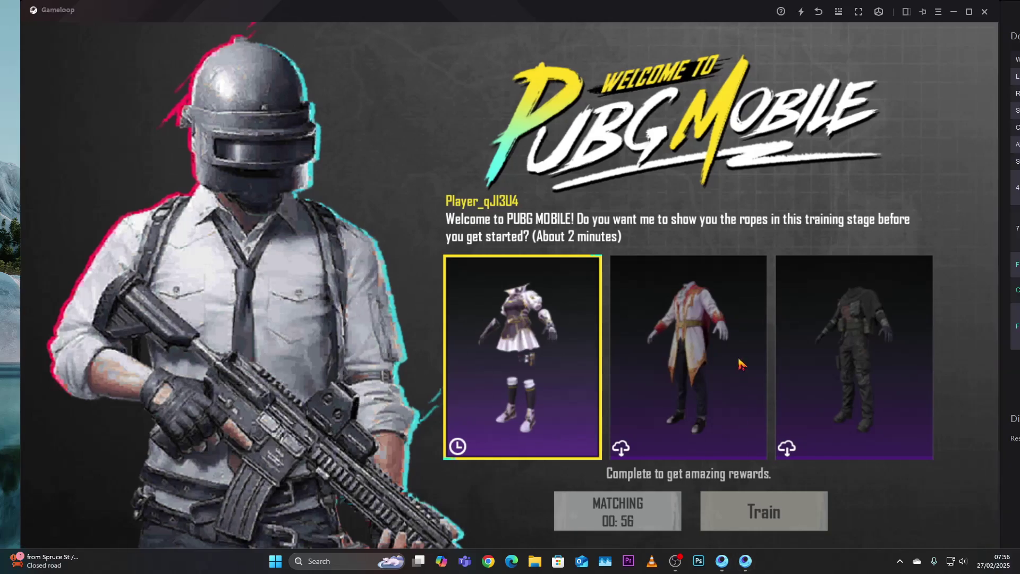
click(741, 364)
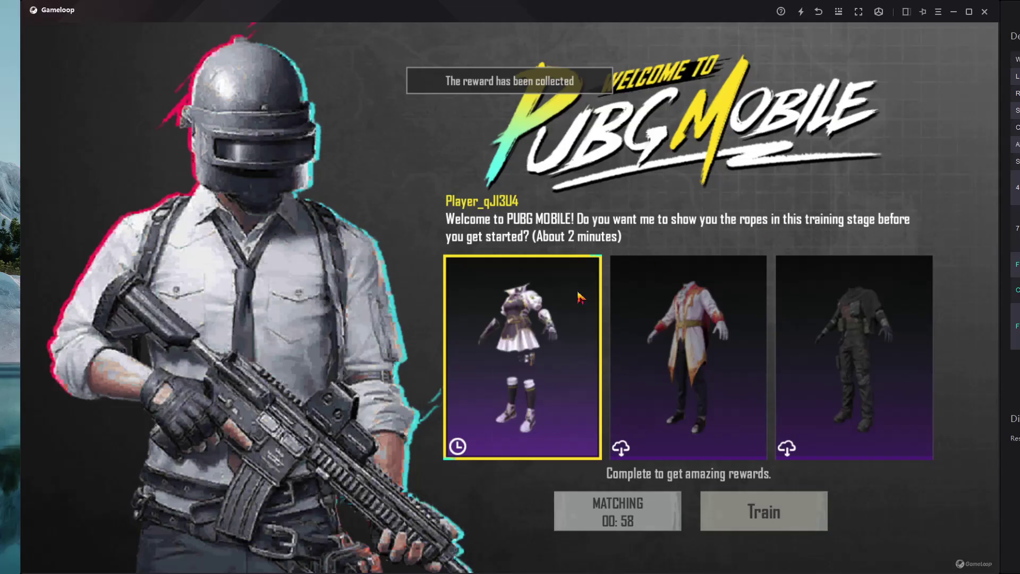